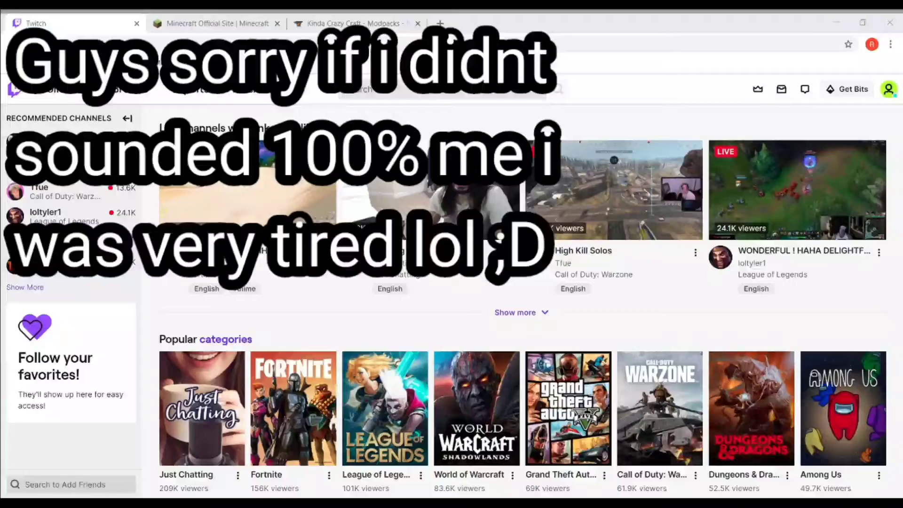
Glance at the Minecraft site and Twitch, then bring up the Kinda Crazy Craft modpack page.
left_click(226, 23)
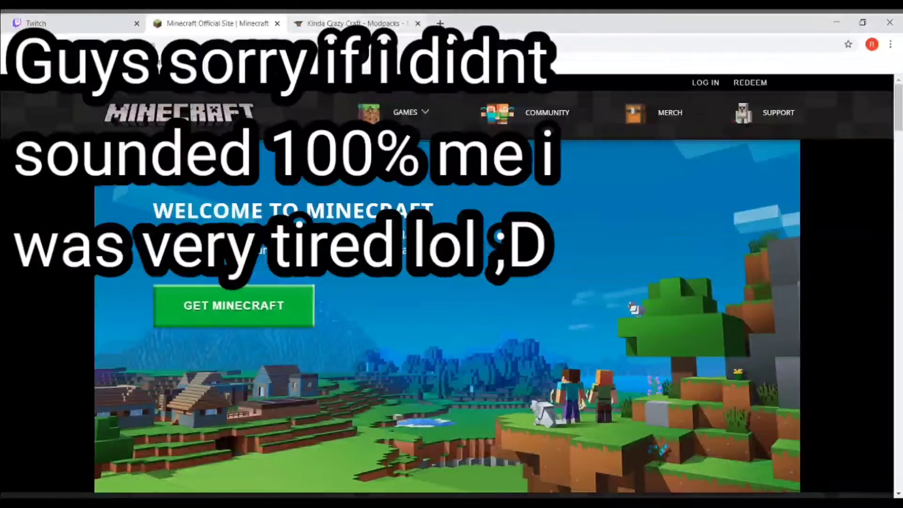
left_click(70, 24)
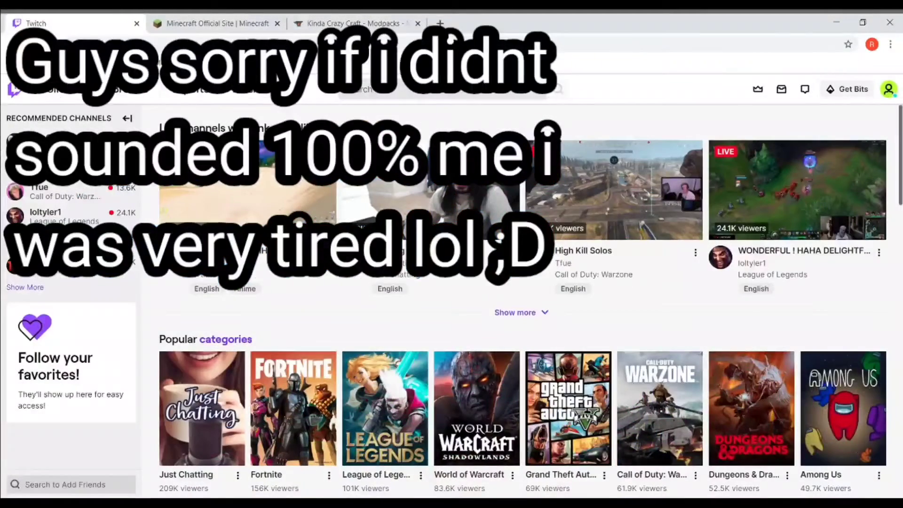
scroll(465, 327, "down", 5)
scroll(466, 326, "up", 5)
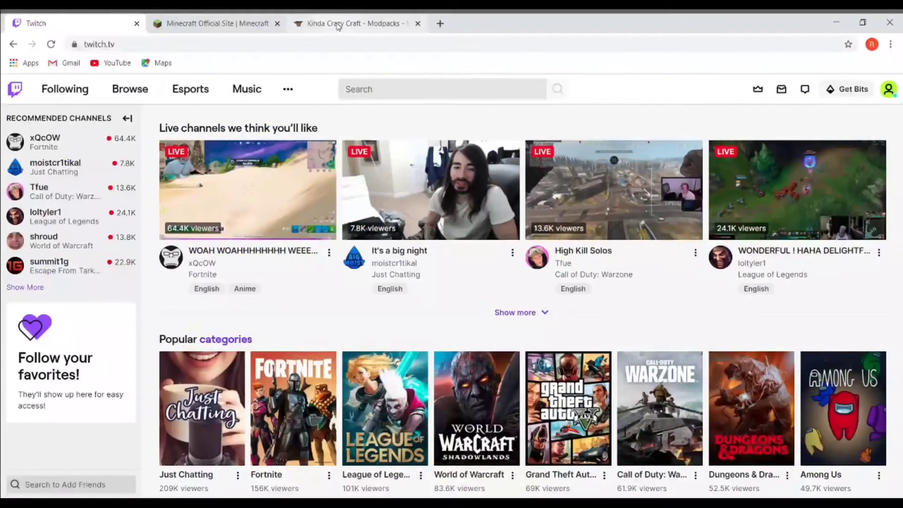
left_click(293, 28)
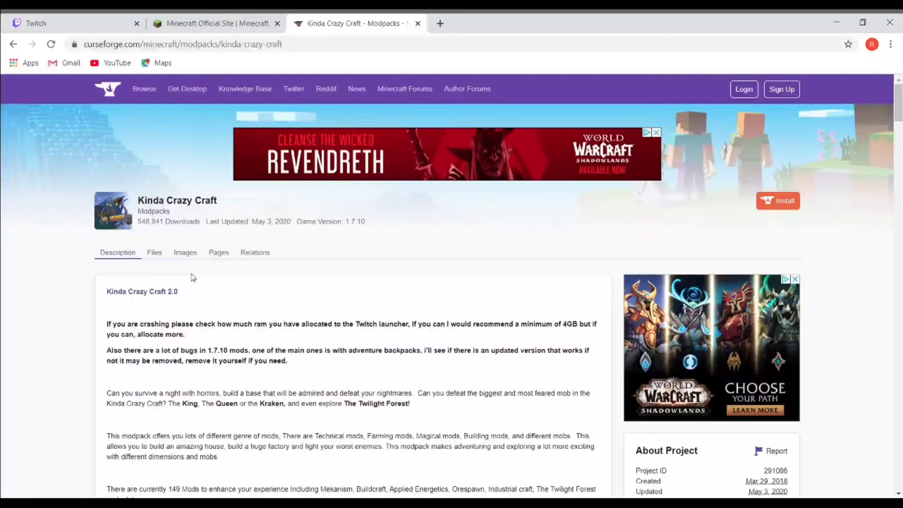
scroll(209, 383, "down", 3)
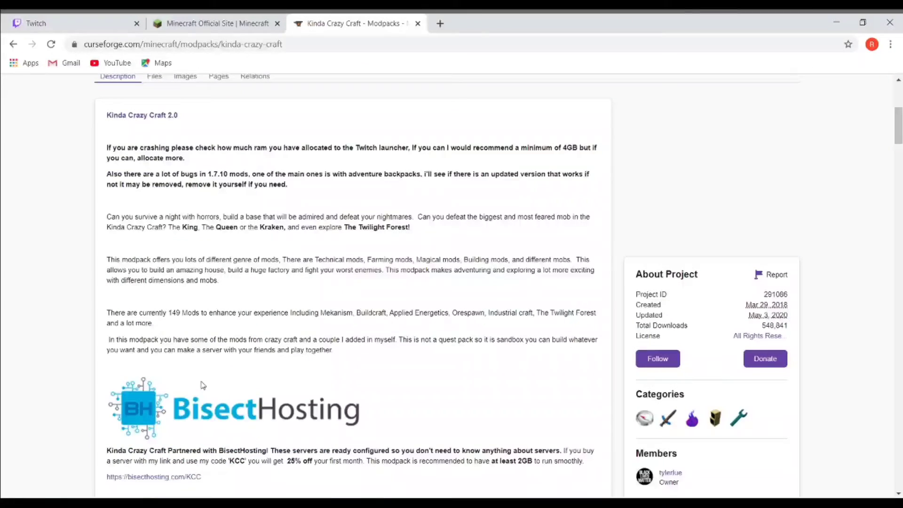
scroll(203, 383, "down", 3)
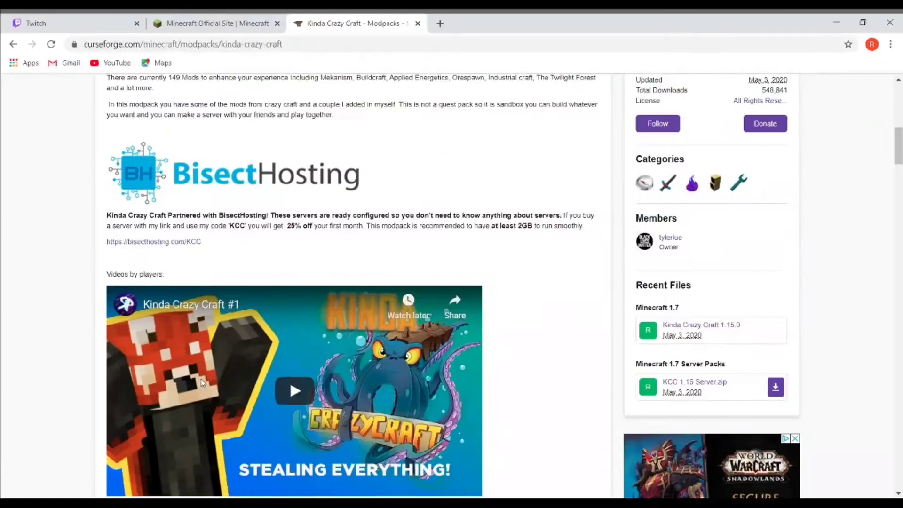
scroll(281, 361, "down", 1)
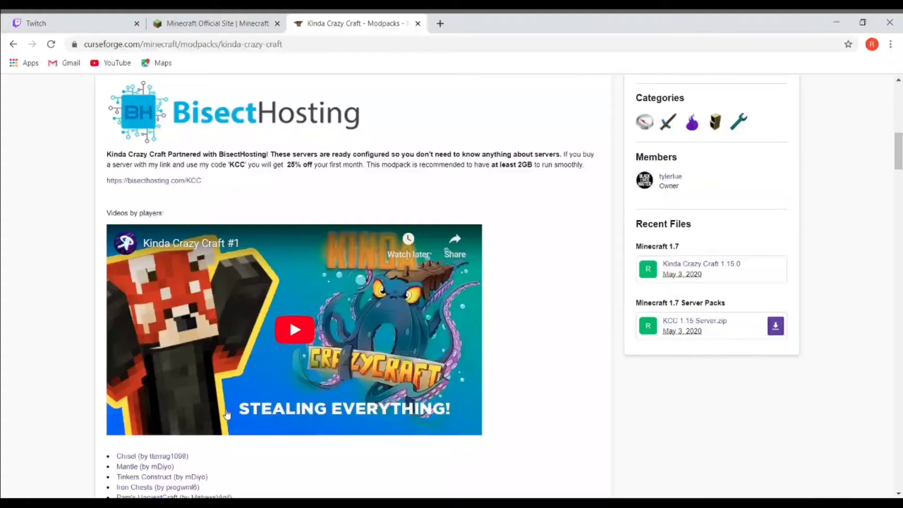
scroll(198, 392, "down", 3)
scroll(145, 277, "down", 2)
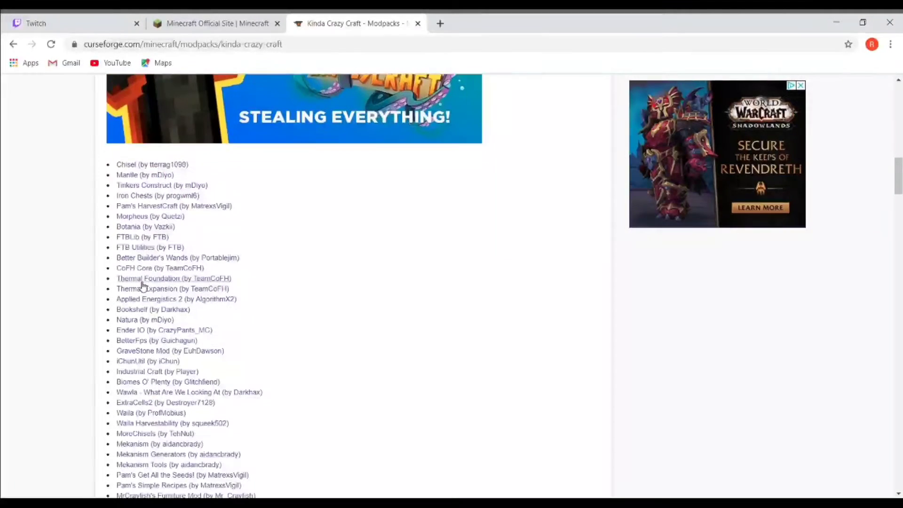
scroll(145, 282, "down", 1)
scroll(141, 286, "down", 2)
scroll(141, 286, "down", 2)
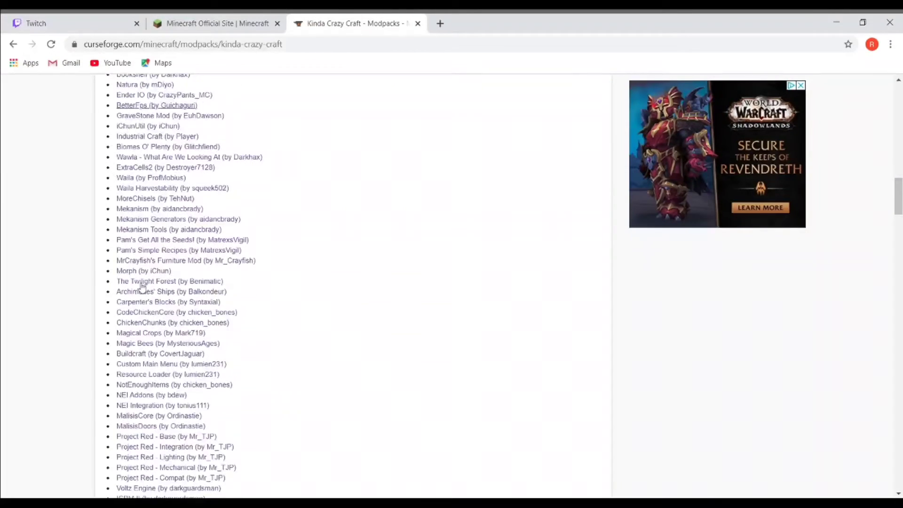
scroll(142, 286, "down", 1)
scroll(141, 286, "down", 1)
scroll(142, 286, "down", 2)
scroll(142, 285, "down", 2)
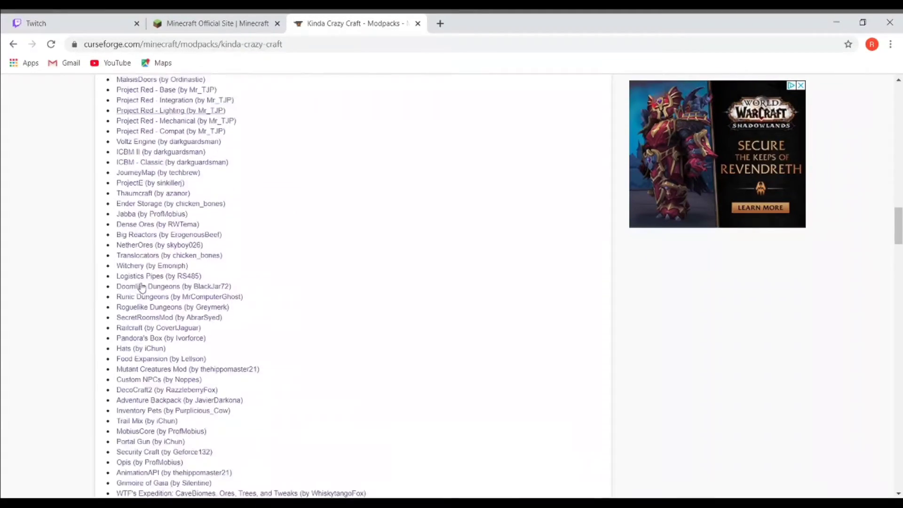
scroll(141, 286, "down", 2)
scroll(141, 286, "down", 1)
scroll(141, 285, "down", 2)
scroll(141, 286, "down", 1)
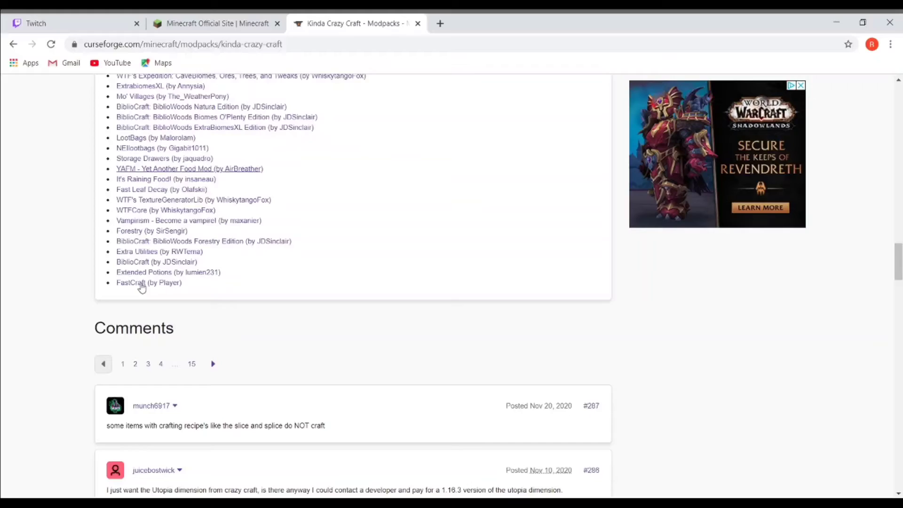
scroll(141, 285, "up", 10)
scroll(141, 286, "up", 10)
scroll(141, 286, "up", 10)
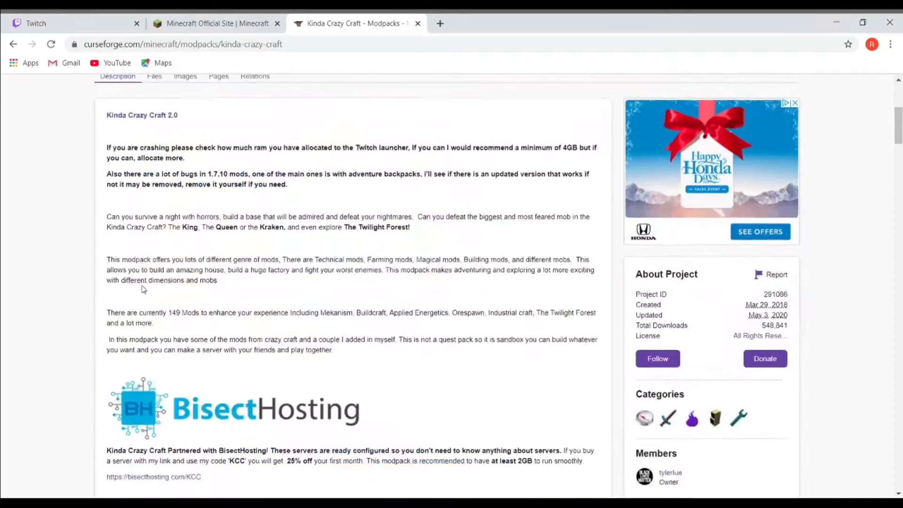
scroll(141, 285, "up", 5)
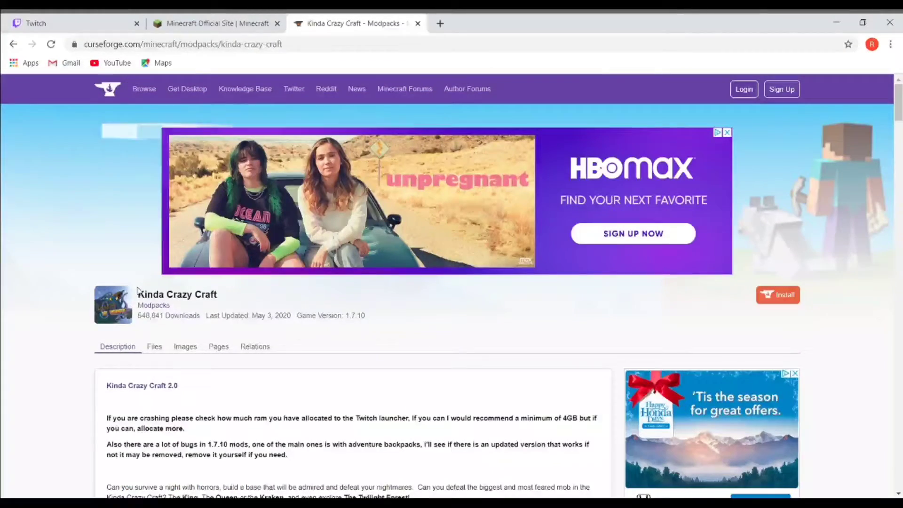
scroll(127, 320, "down", 1)
scroll(127, 319, "down", 3)
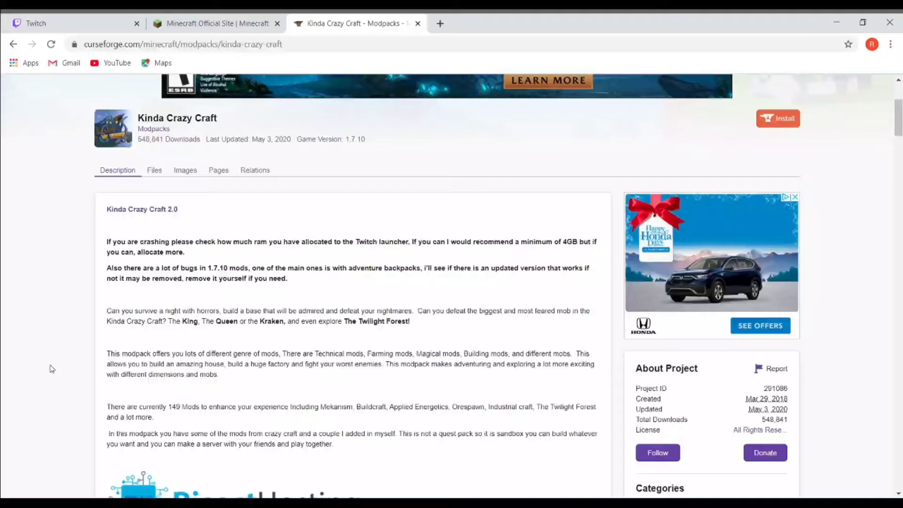
scroll(37, 352, "down", 5)
scroll(29, 356, "down", 3)
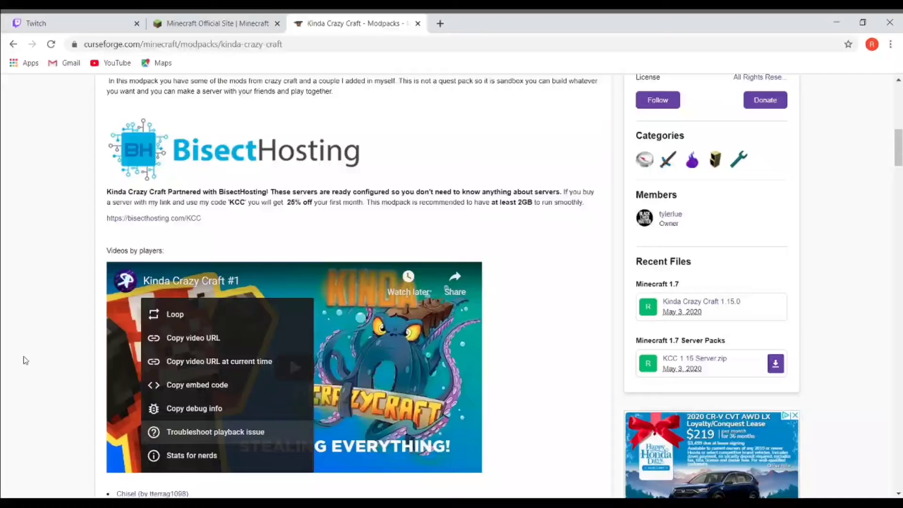
scroll(23, 360, "down", 6)
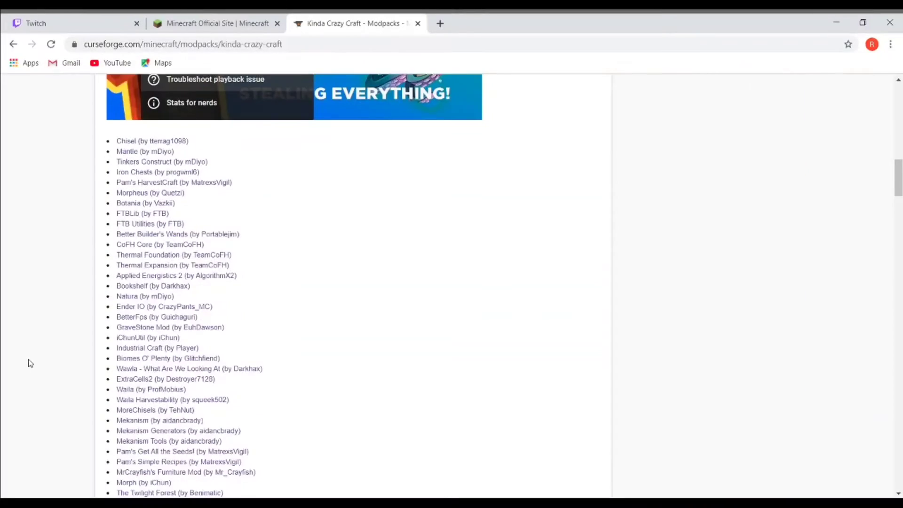
scroll(28, 356, "down", 5)
scroll(36, 354, "down", 3)
scroll(37, 354, "down", 5)
scroll(37, 354, "down", 4)
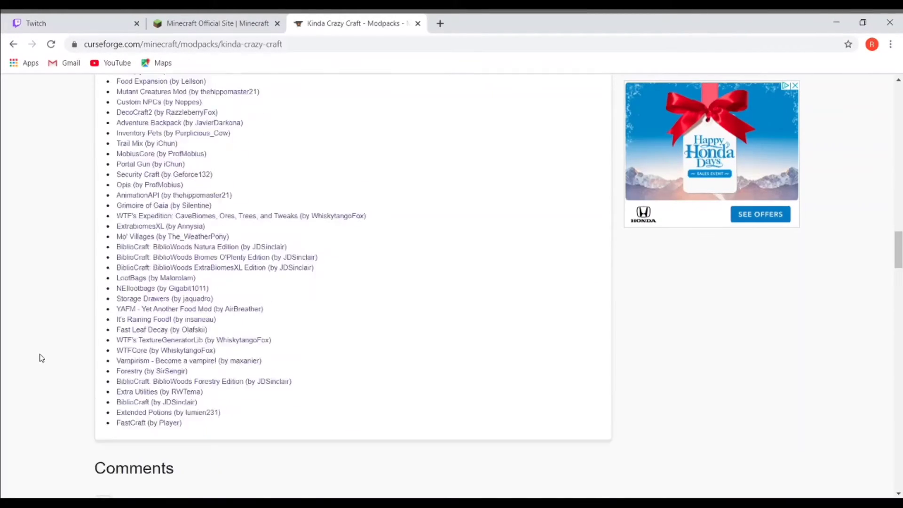
scroll(39, 354, "down", 3)
scroll(41, 356, "up", 8)
scroll(41, 356, "up", 5)
scroll(41, 356, "up", 5)
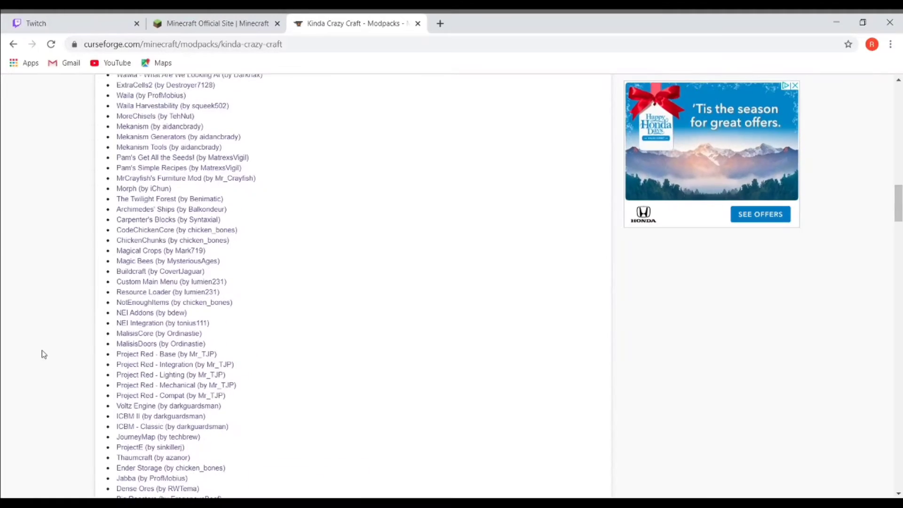
scroll(42, 353, "up", 6)
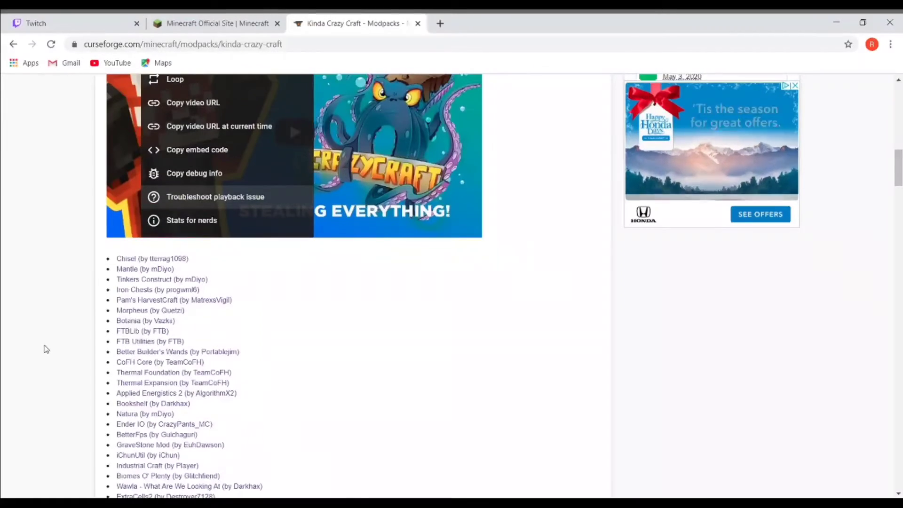
scroll(45, 349, "down", 5)
scroll(71, 331, "down", 5)
scroll(96, 311, "down", 6)
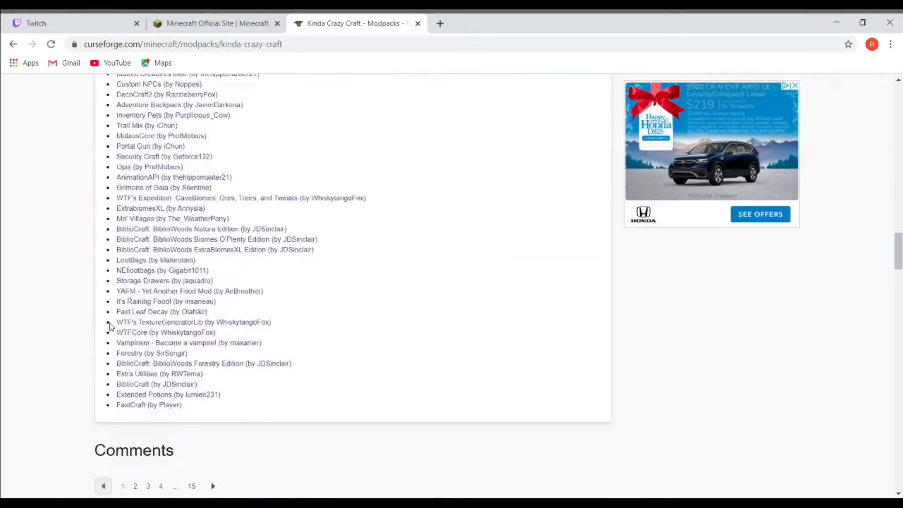
scroll(96, 311, "up", 5)
scroll(99, 317, "up", 6)
scroll(112, 332, "up", 6)
scroll(111, 332, "up", 6)
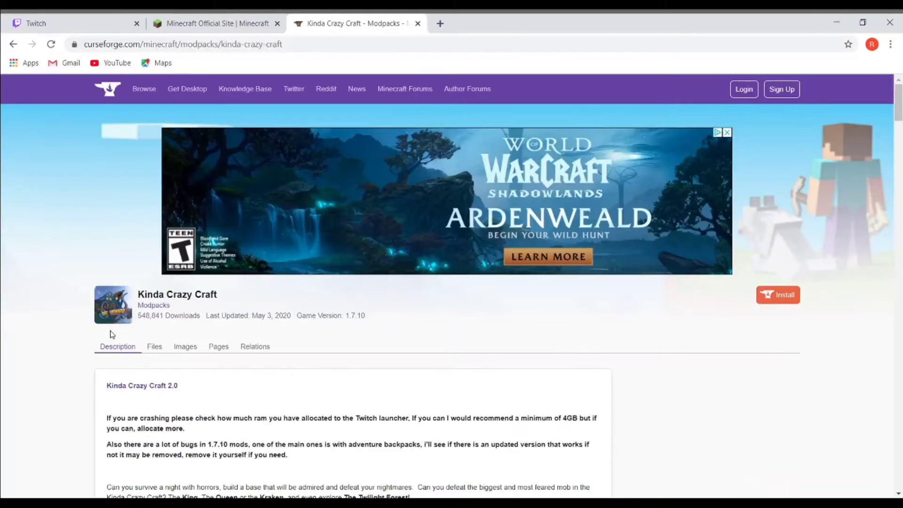
scroll(112, 331, "down", 5)
scroll(112, 331, "down", 4)
scroll(79, 358, "down", 2)
scroll(78, 358, "down", 4)
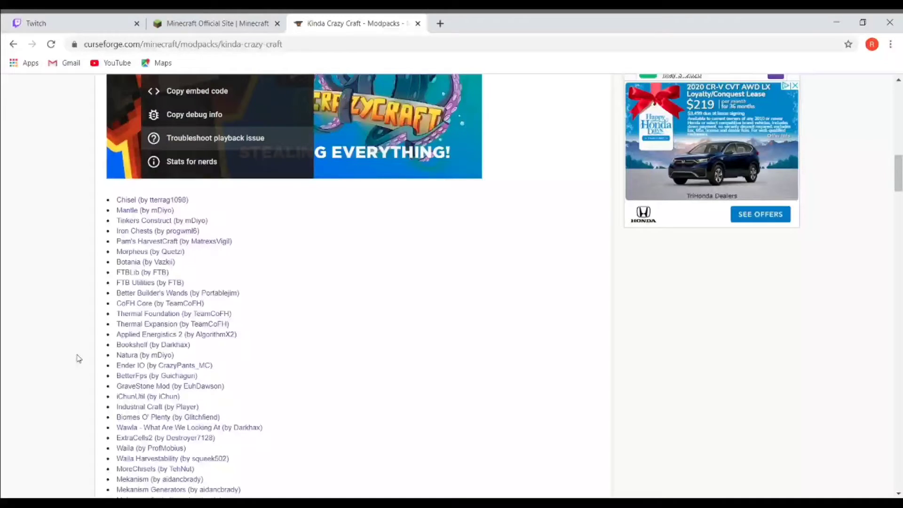
scroll(78, 358, "up", 10)
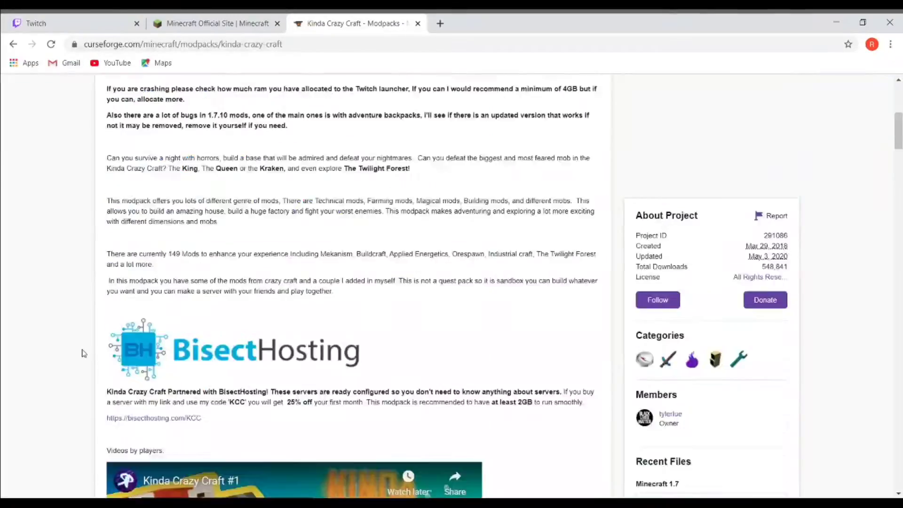
scroll(84, 343, "down", 4)
Switch from the Minecraft site to Twitch, then return to the Kinda Crazy Craft page.
left_click(206, 21)
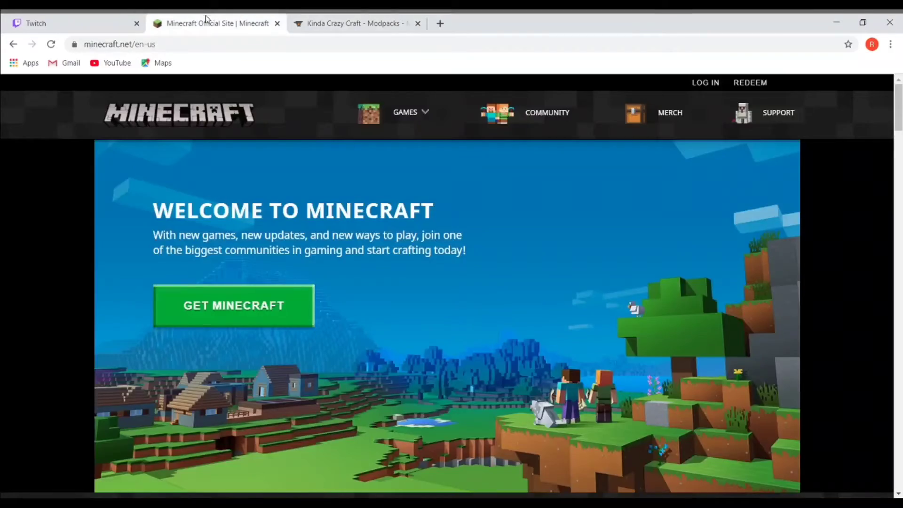
scroll(265, 150, "down", 5)
scroll(266, 149, "down", 5)
scroll(265, 150, "up", 10)
left_click(405, 112)
left_click(353, 24)
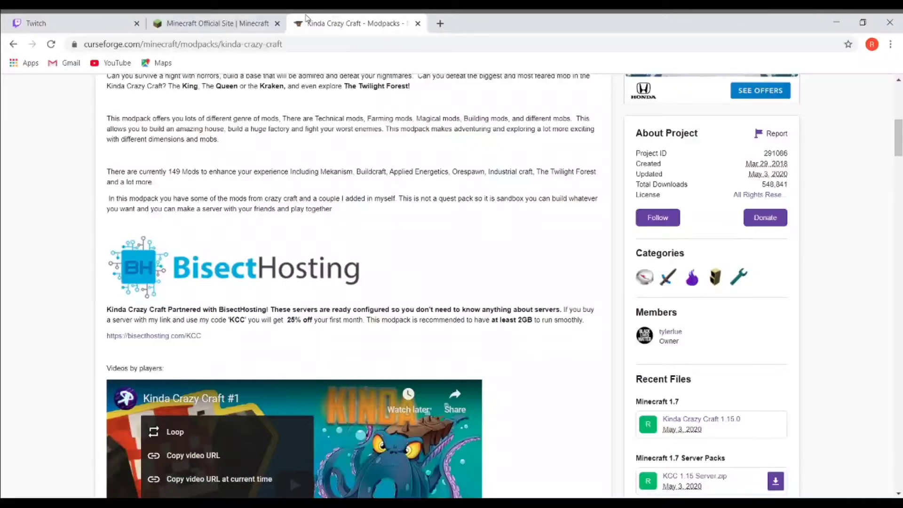
left_click(71, 23)
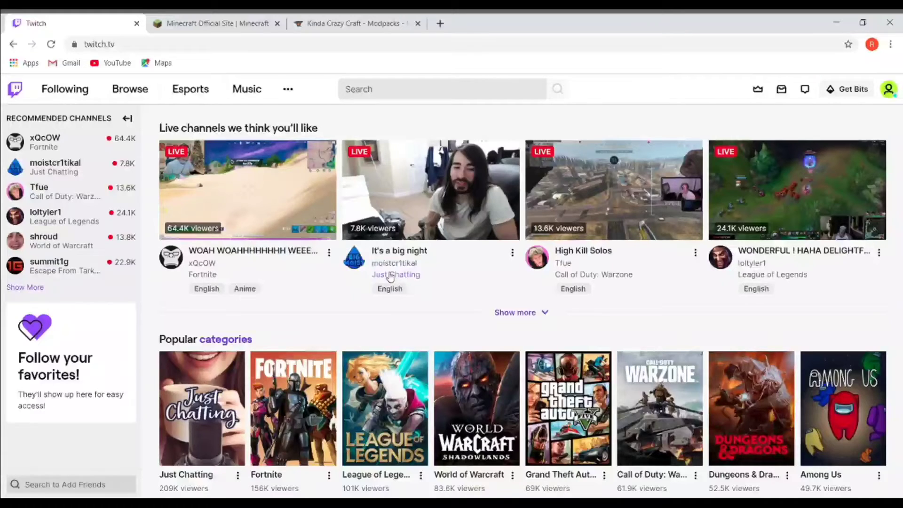
left_click(356, 23)
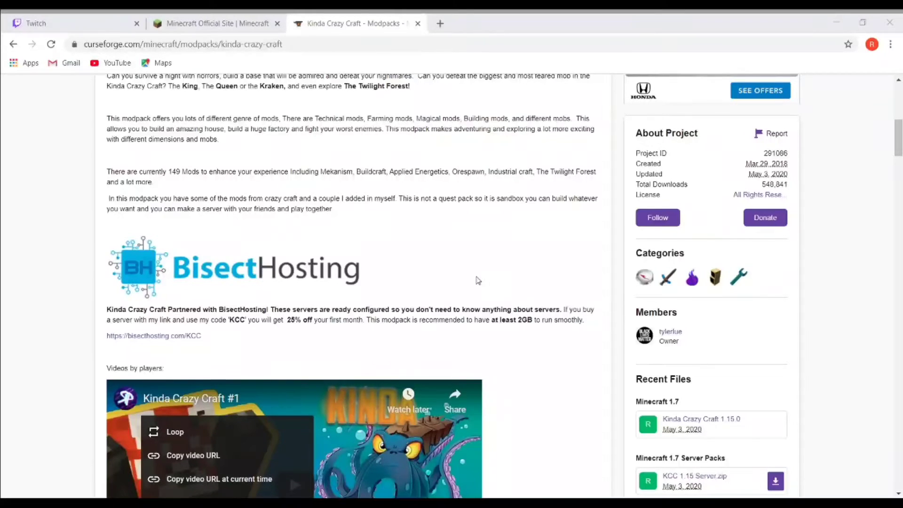
scroll(476, 280, "up", 3)
scroll(476, 280, "down", 10)
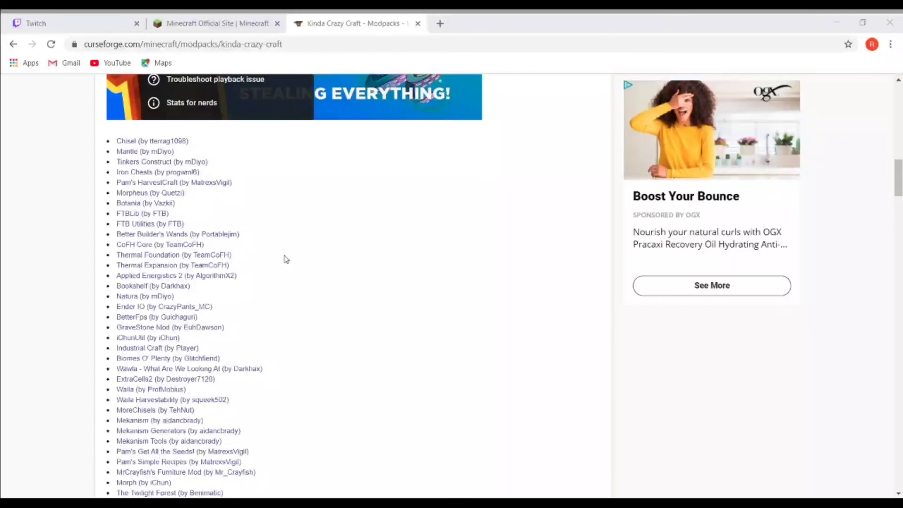
scroll(229, 273, "down", 1)
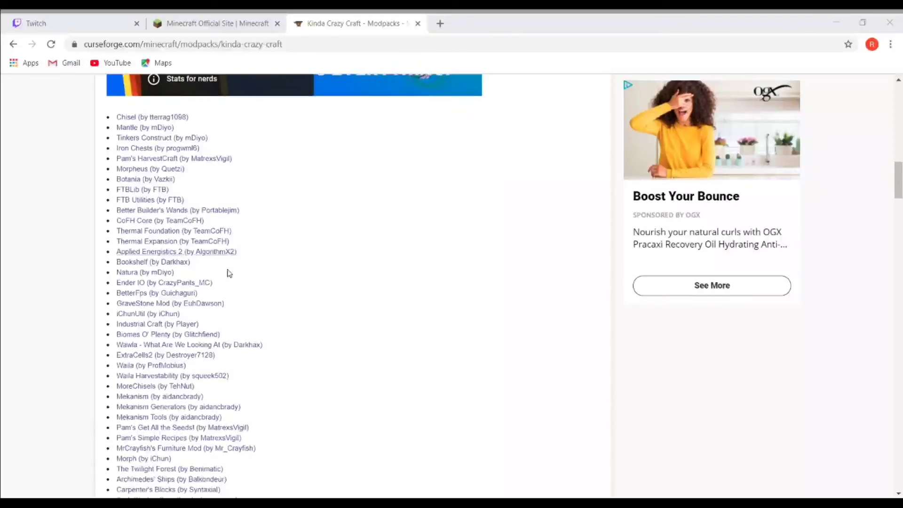
scroll(228, 273, "down", 6)
scroll(212, 297, "down", 2)
scroll(210, 300, "up", 2)
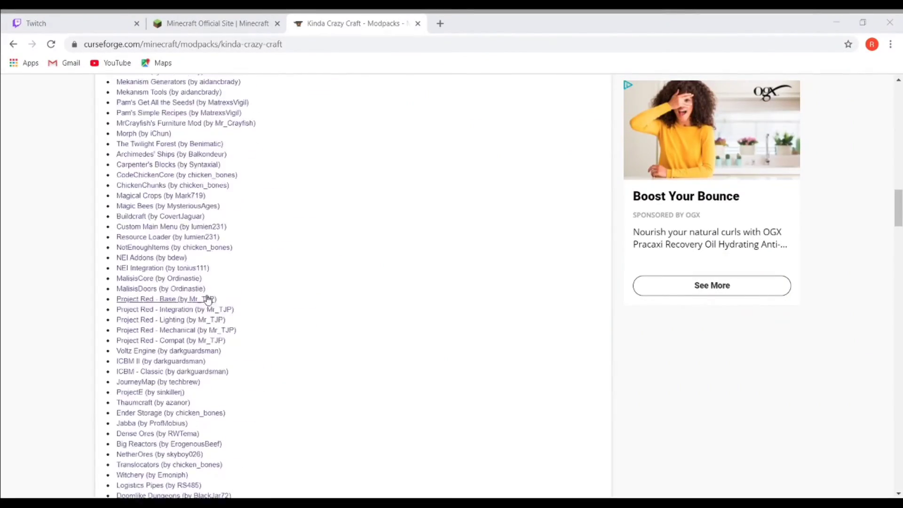
scroll(210, 300, "up", 3)
scroll(210, 301, "down", 3)
scroll(190, 247, "down", 8)
scroll(175, 257, "down", 5)
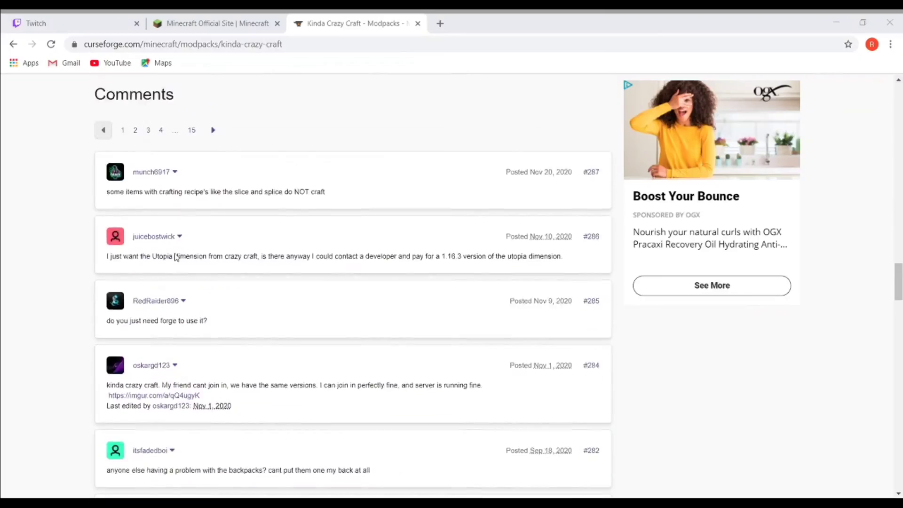
scroll(175, 257, "up", 10)
scroll(175, 257, "up", 8)
scroll(212, 240, "up", 8)
scroll(229, 219, "up", 6)
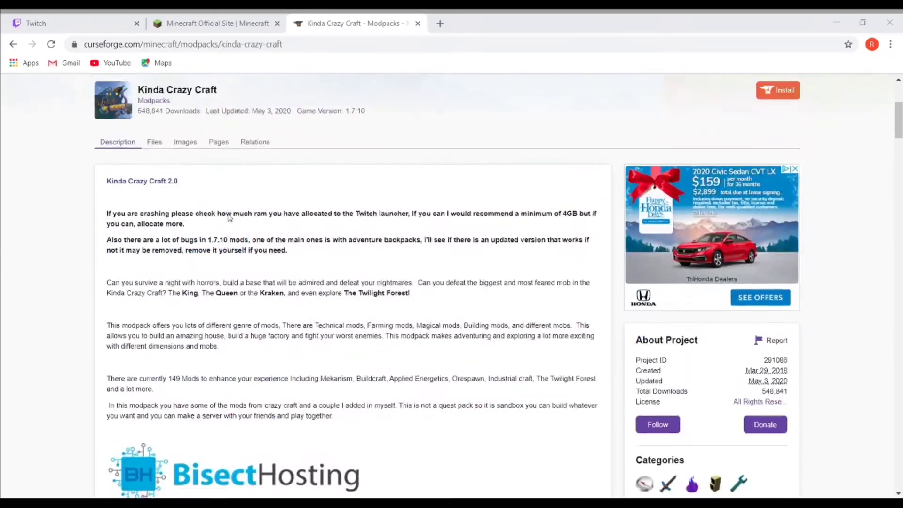
scroll(229, 219, "up", 3)
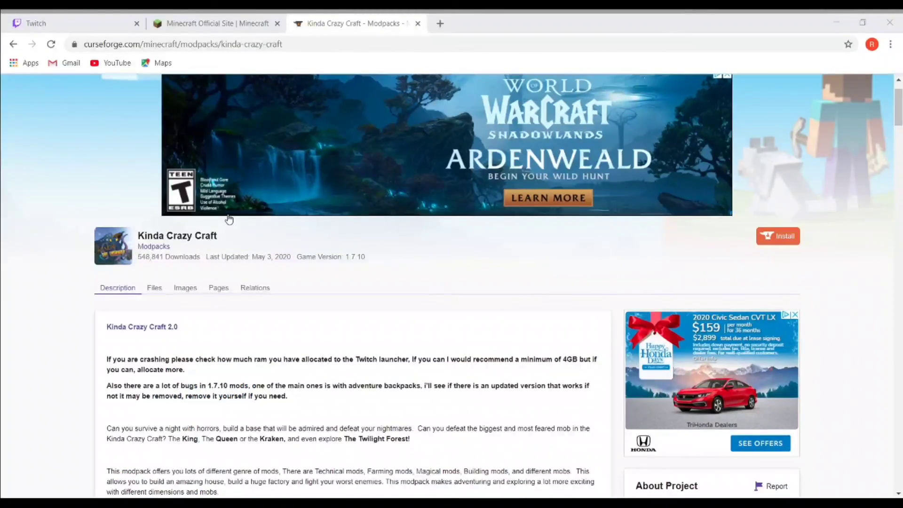